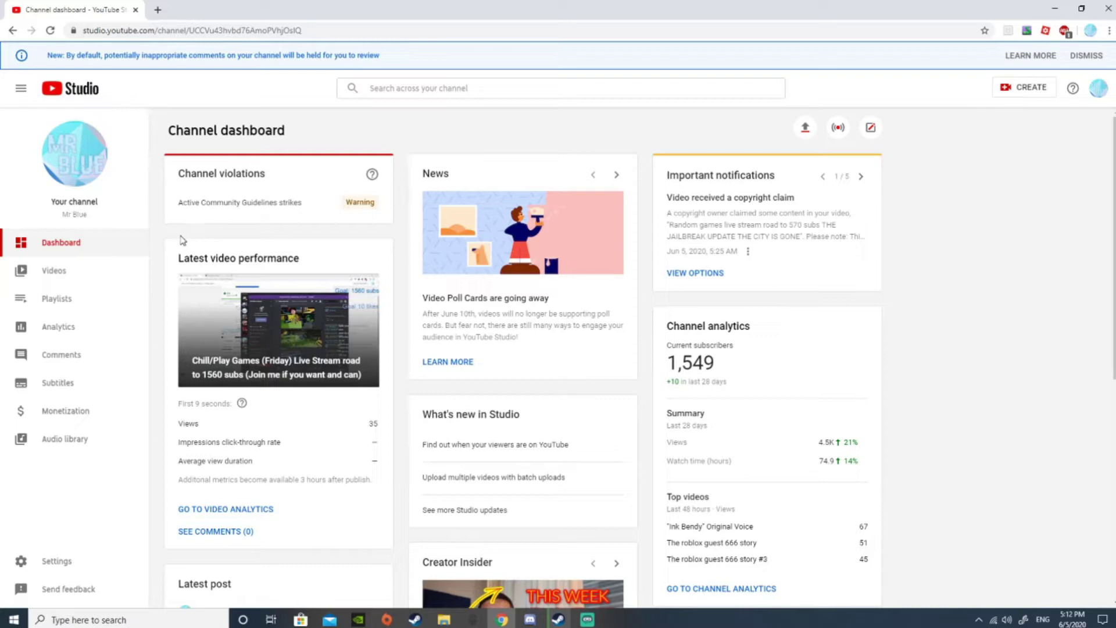
Step: Open the Channel monetization page from the left sidebar
{"action": "left_click", "coordinate": [86, 417]}
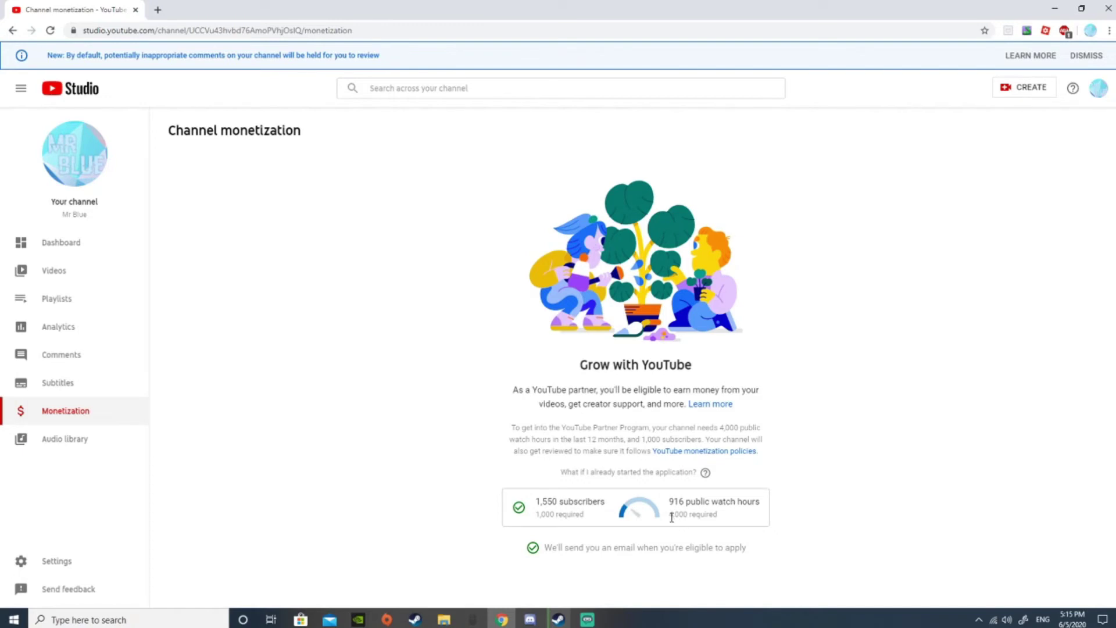
Step: Highlight the '4,000 required' watch-hours figure, then bring Streamlabs OBS forward from the taskbar
{"action": "left_click_drag", "start_coordinate": [671, 516], "coordinate": [745, 524]}
{"action": "left_click", "coordinate": [688, 515]}
{"action": "mouse_move", "coordinate": [586, 620]}
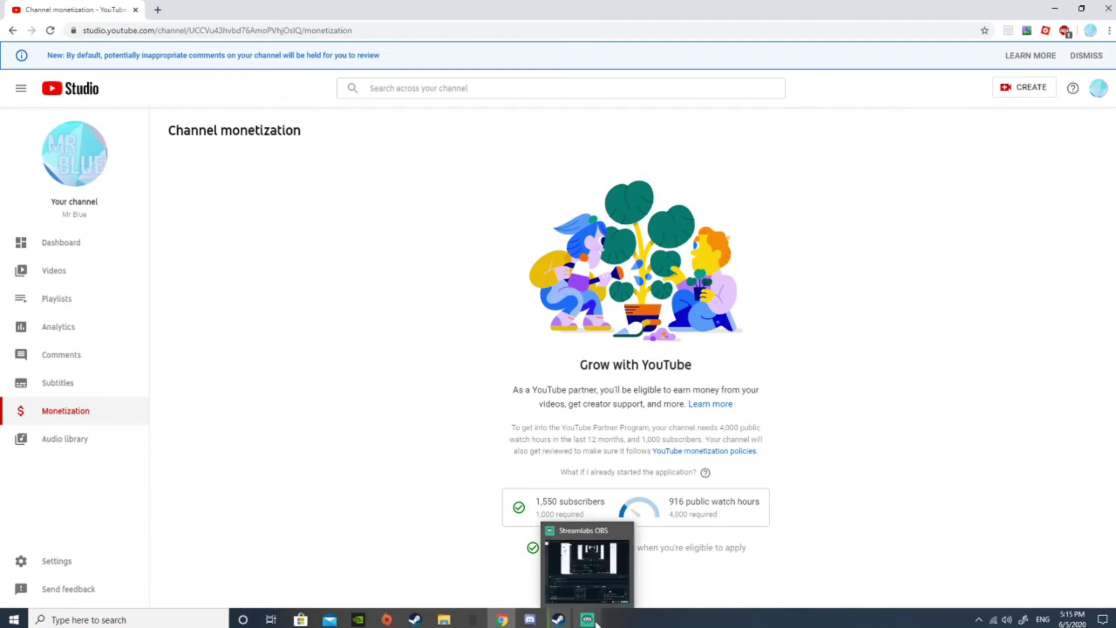
{"action": "left_click", "coordinate": [589, 619]}
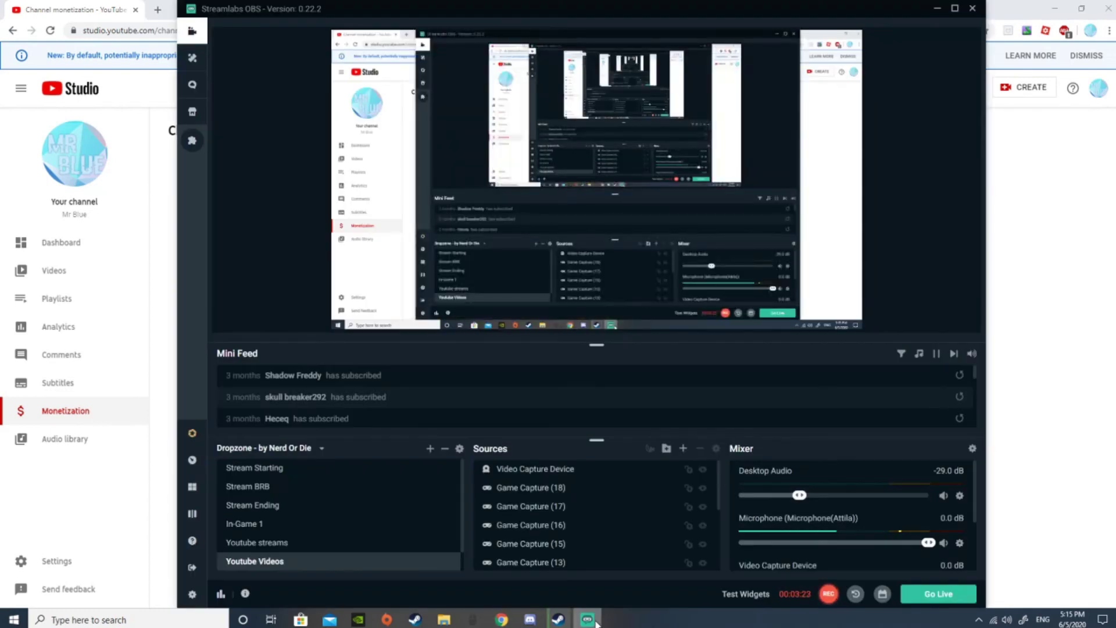